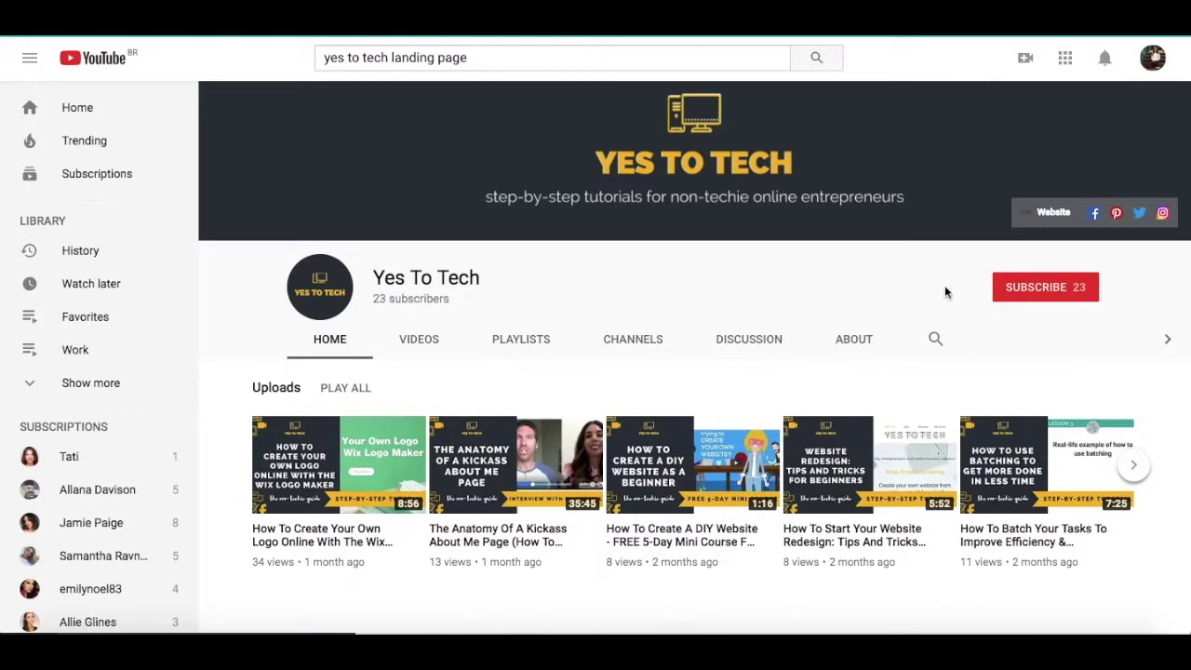
Step: Subscribe to the Yes To Tech channel on YouTube
left_click(1014, 287)
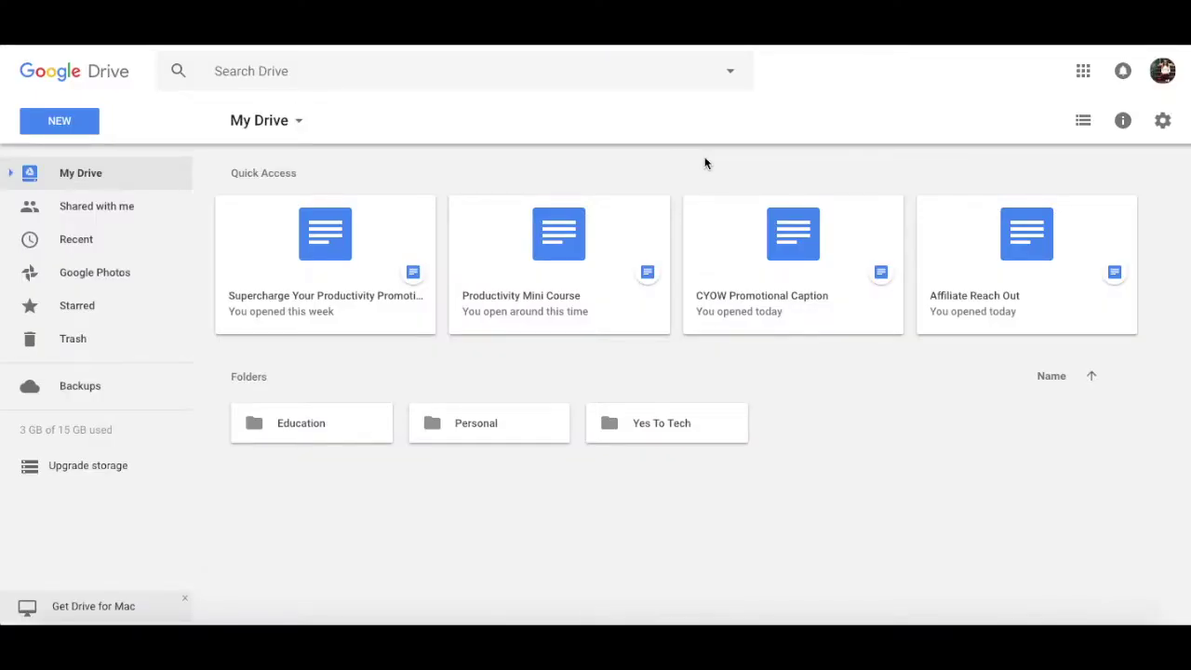
Step: In Google Drive, look through the Education folder with its LYSC subfolder and the Personal folder, returning to My Drive
double_click(317, 434)
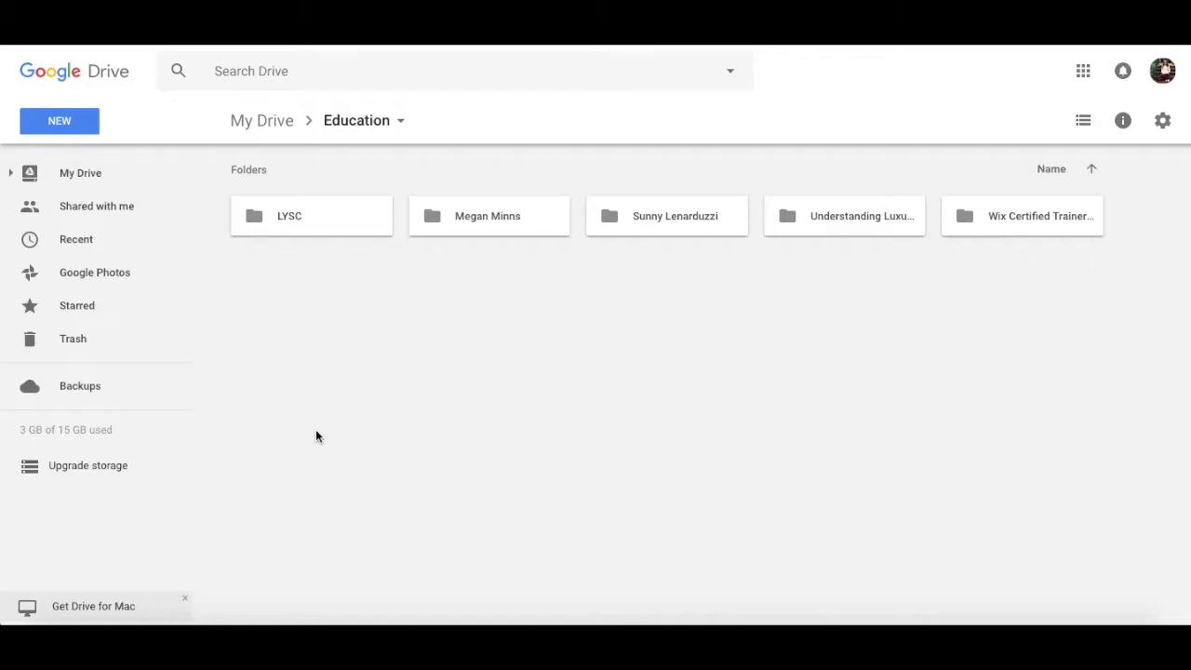
double_click(321, 227)
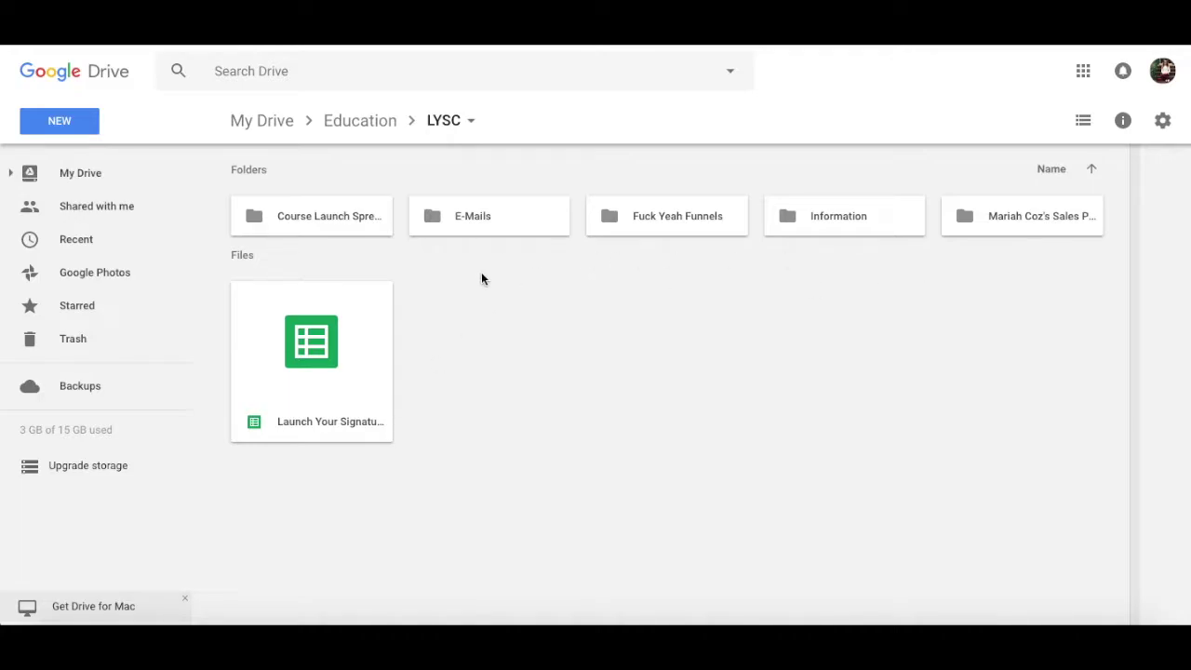
left_click(259, 127)
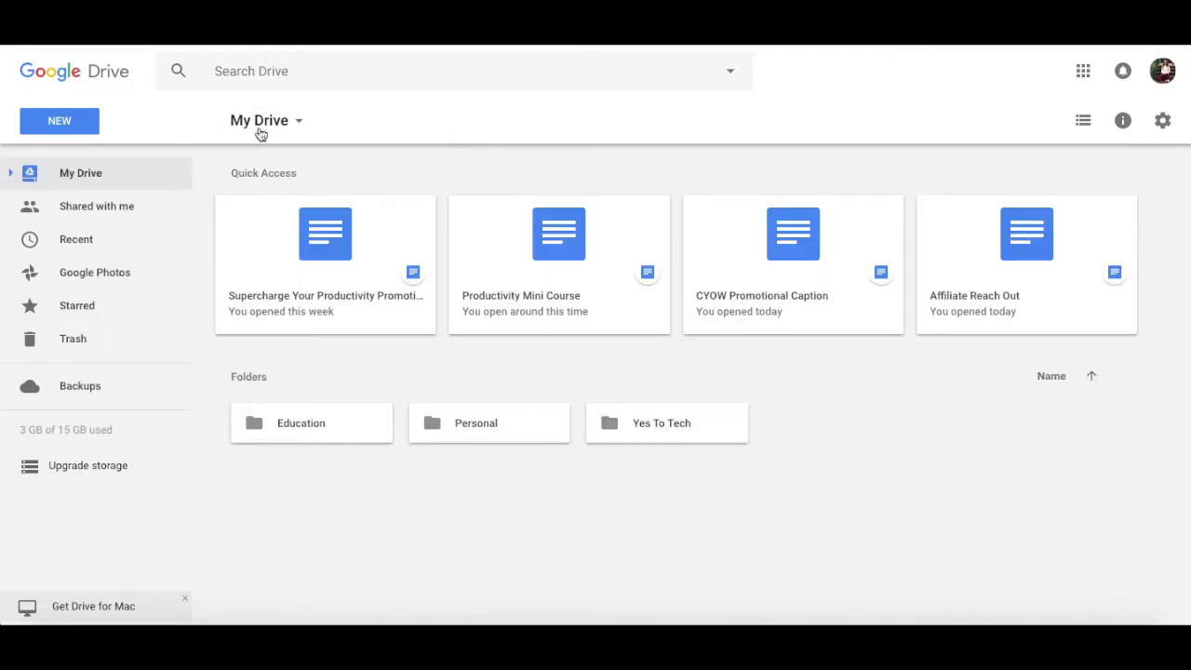
double_click(477, 431)
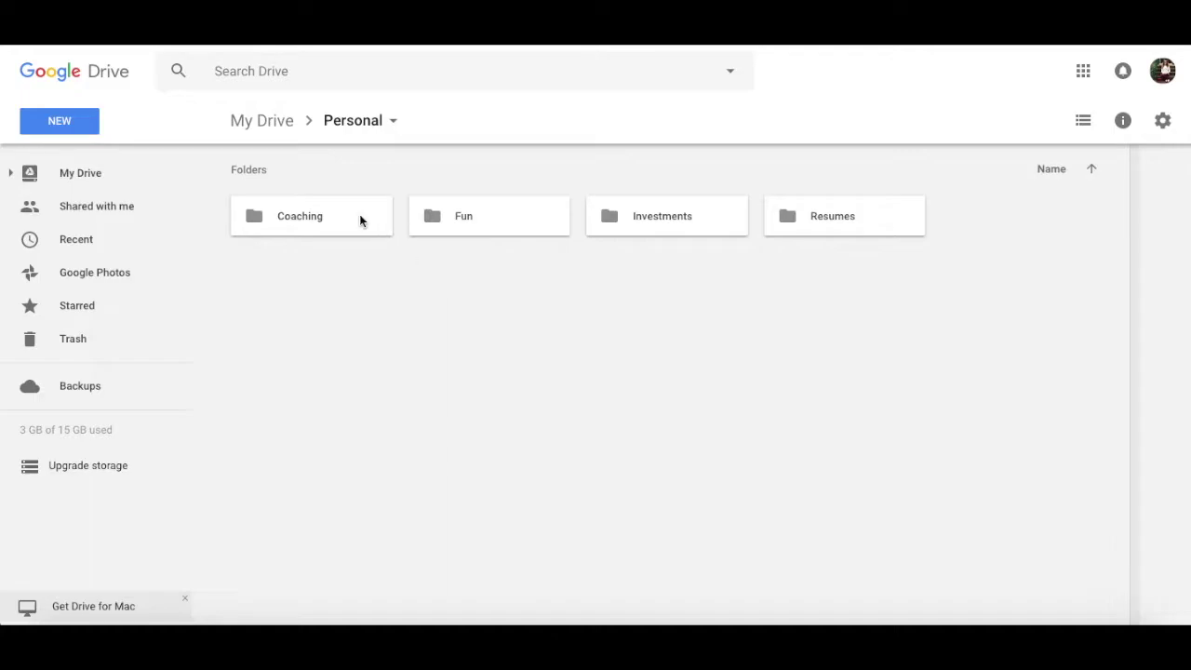
left_click(254, 119)
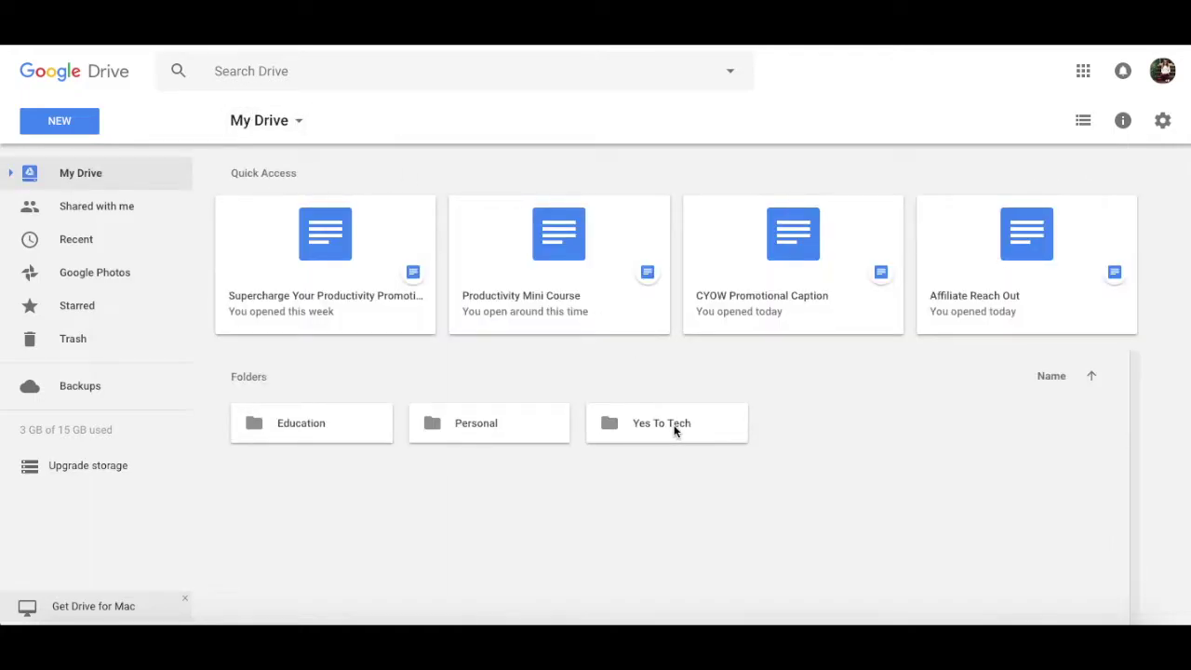
Step: Open the Yes To Tech folder and view the contents of its Blog folder, returning to Yes To Tech
double_click(674, 428)
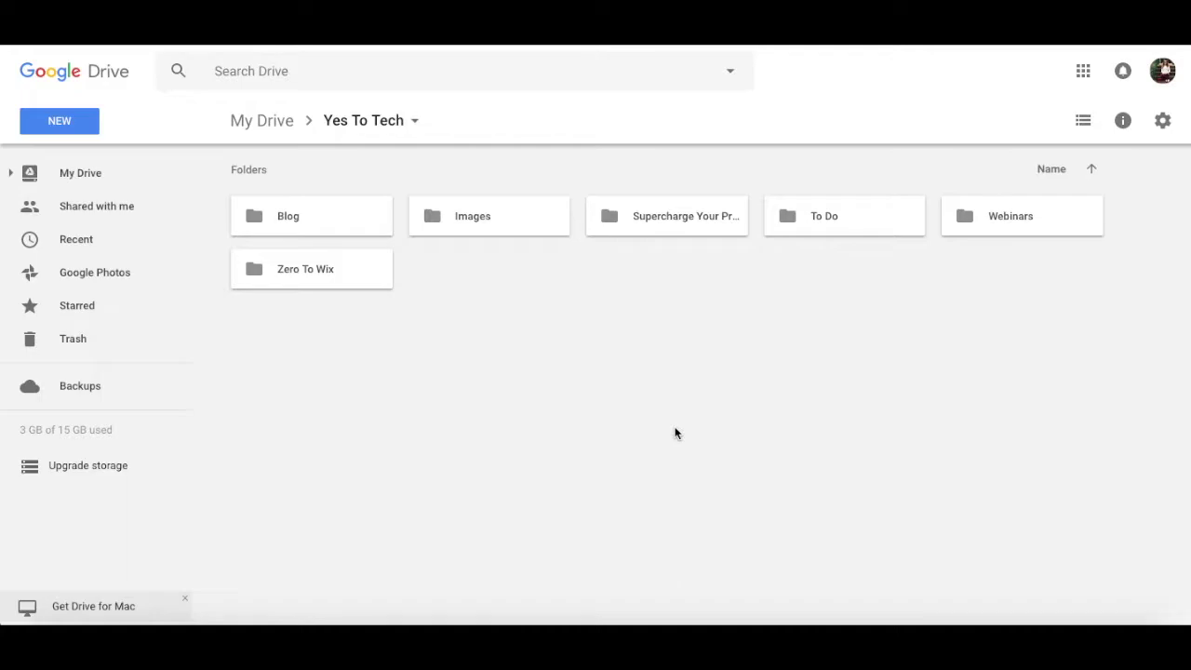
left_click(328, 214)
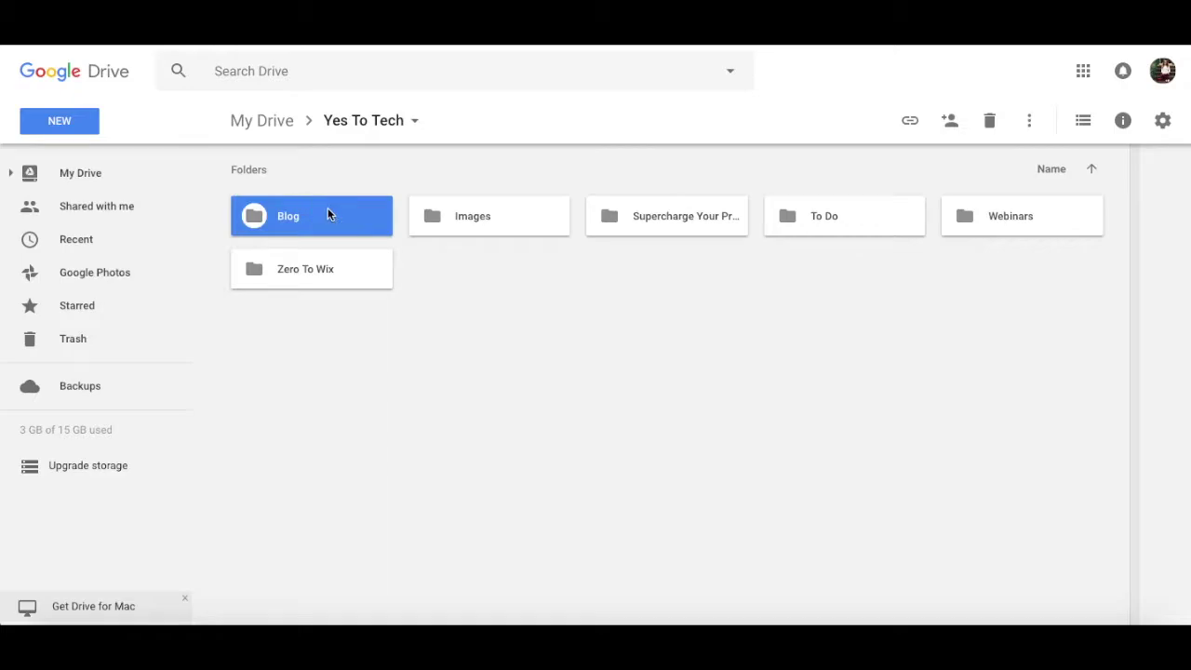
double_click(327, 214)
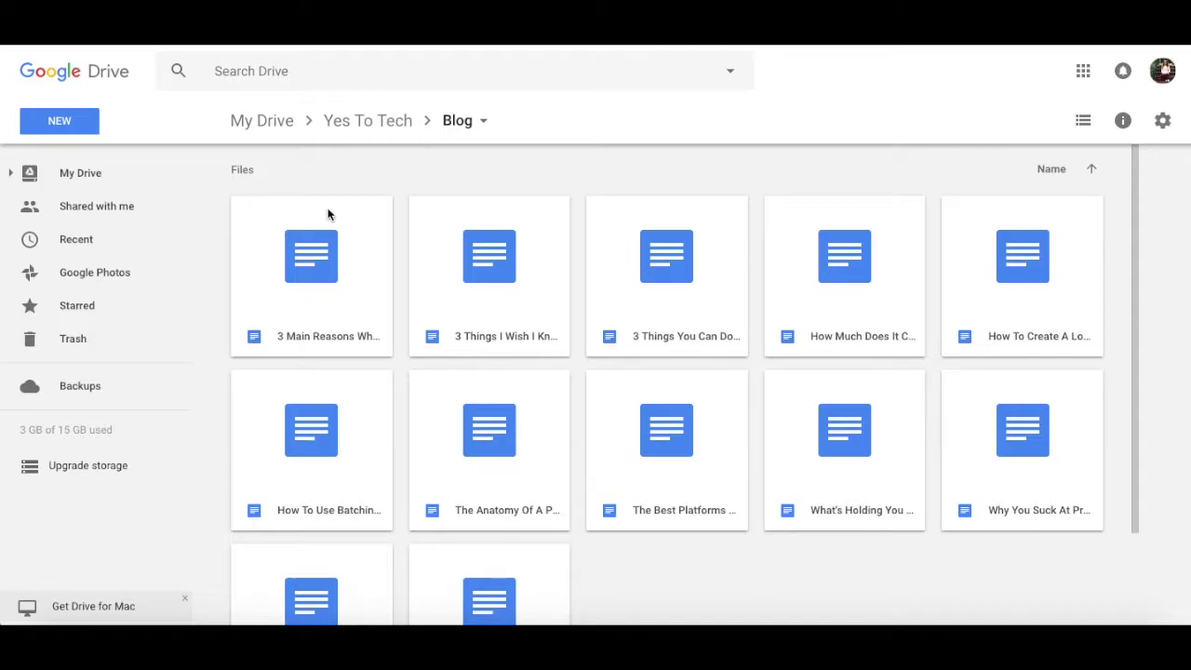
left_click(373, 128)
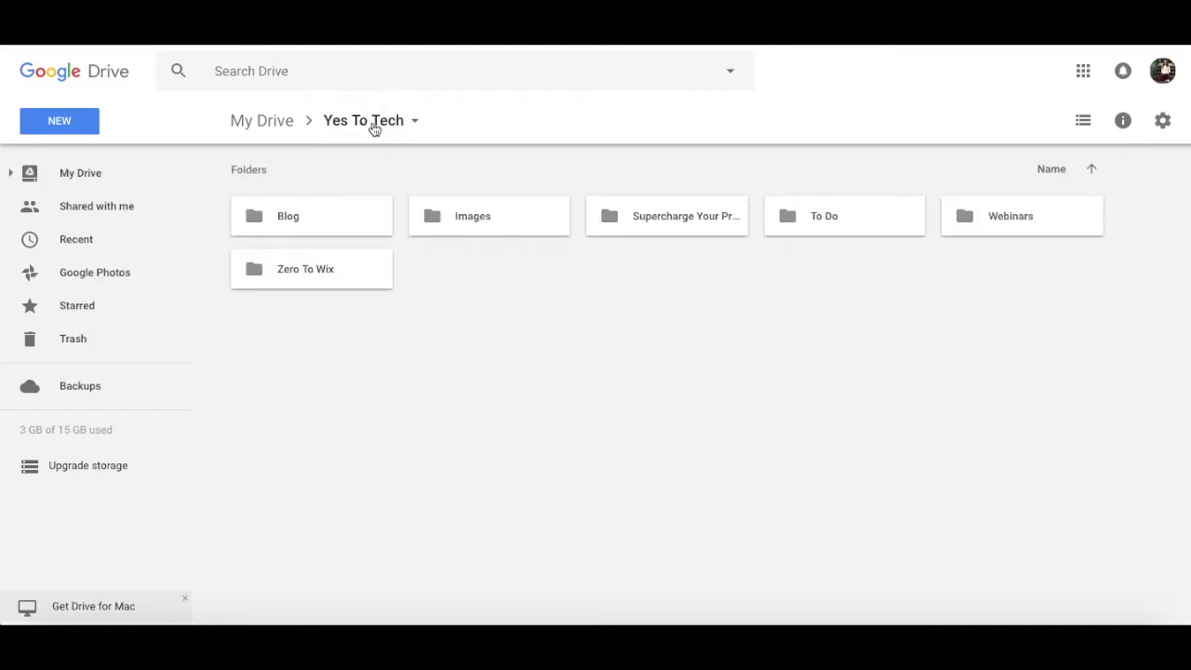
Step: Examine the Logos and Stock Images subfolders inside the Images folder and return to the Yes To Tech folder
double_click(459, 217)
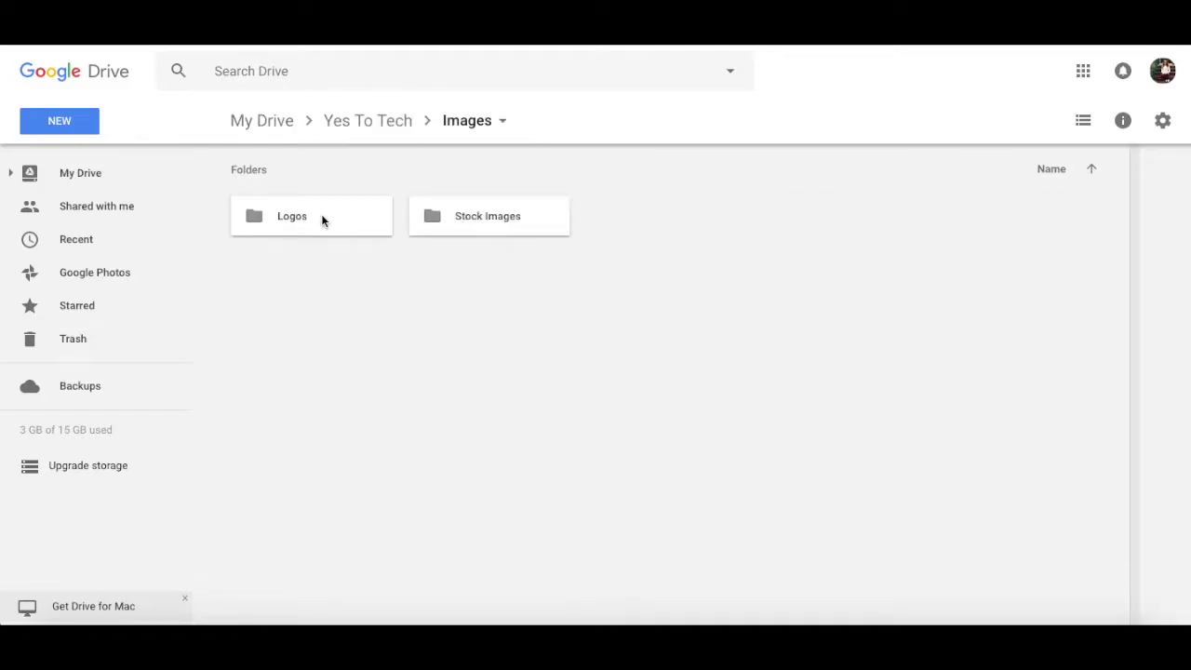
double_click(321, 216)
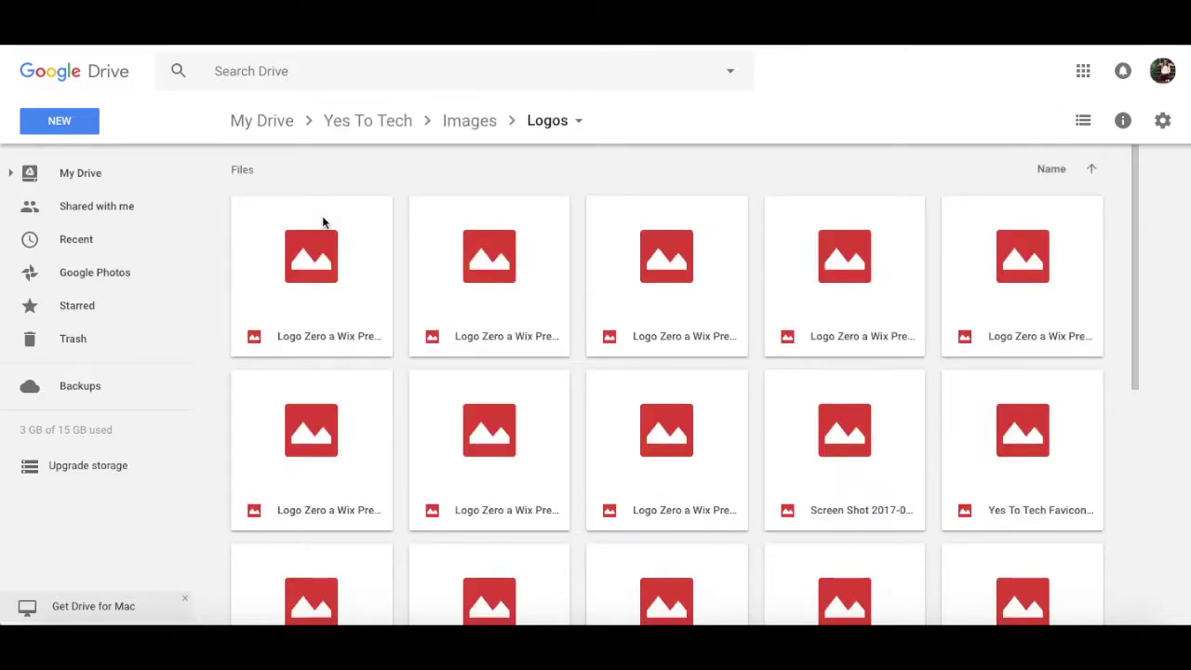
left_click(470, 123)
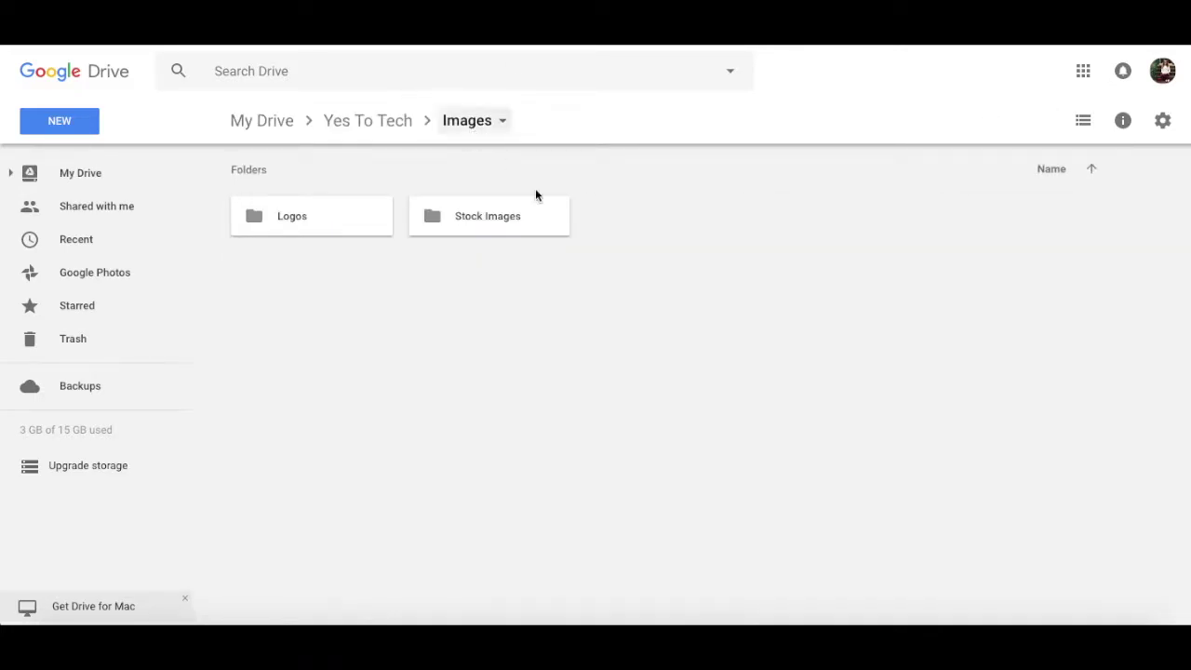
double_click(526, 226)
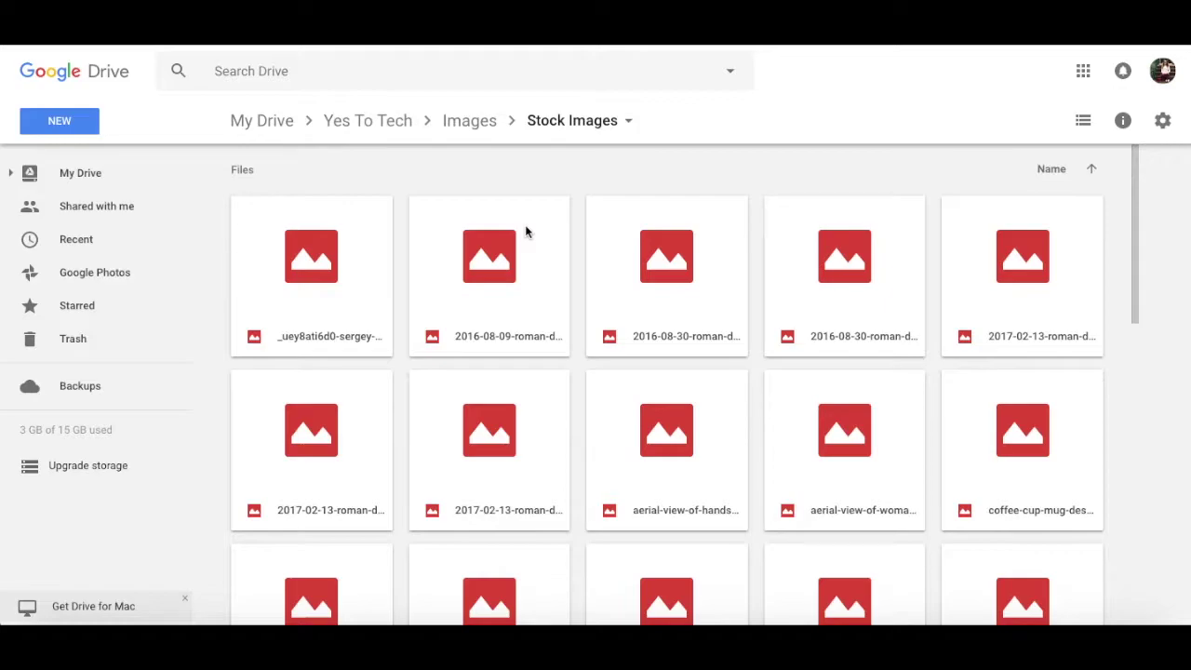
left_click(488, 132)
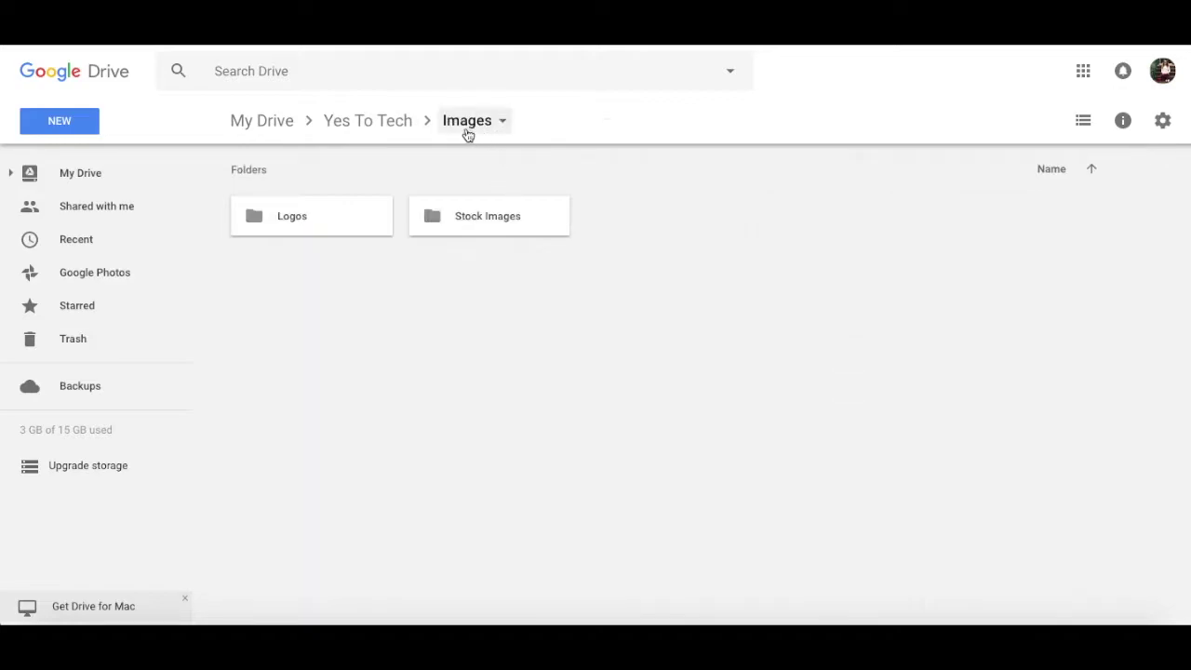
left_click(371, 129)
Step: View the contents of the Supercharge Your Productivity and To Do folders, returning to Yes To Tech
double_click(623, 222)
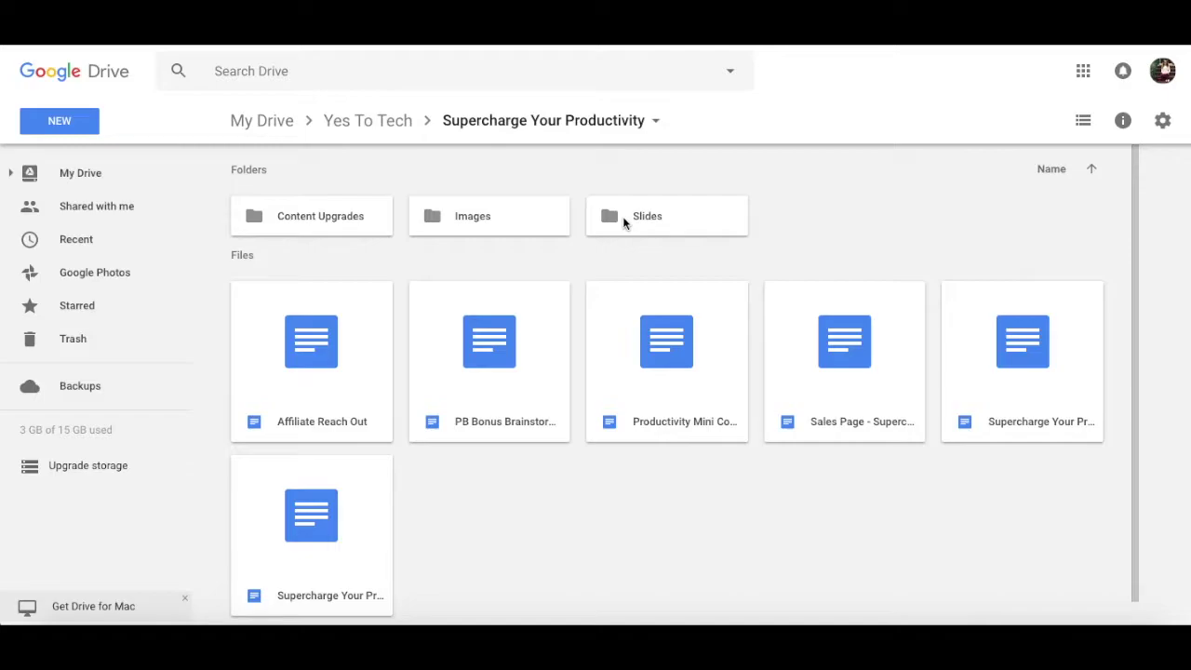
left_click(362, 123)
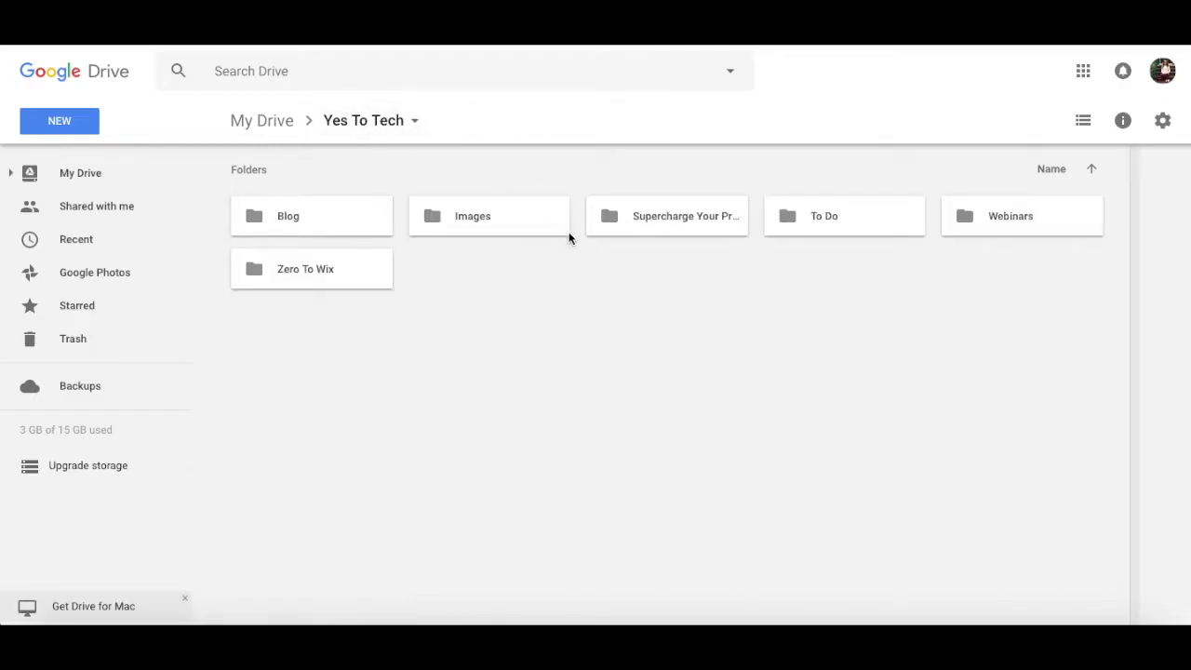
double_click(797, 227)
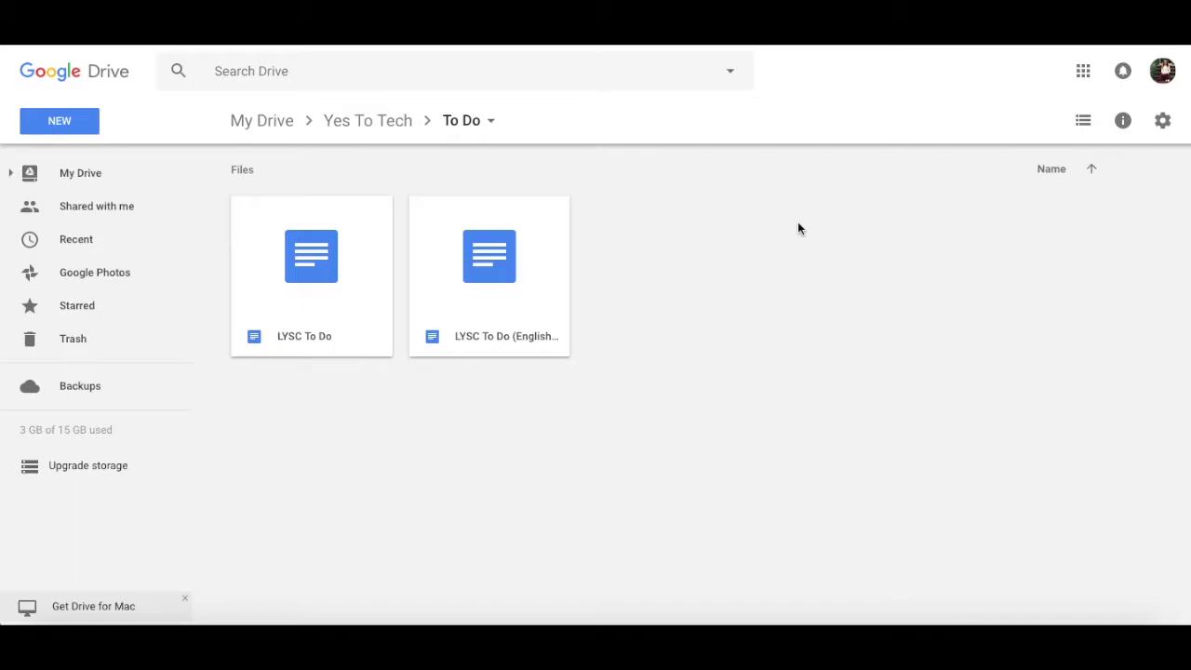
left_click(377, 122)
Step: Open the Zero To Wix folder and examine its About and Content Upgrades subfolders, returning to Zero To Wix
left_click(313, 275)
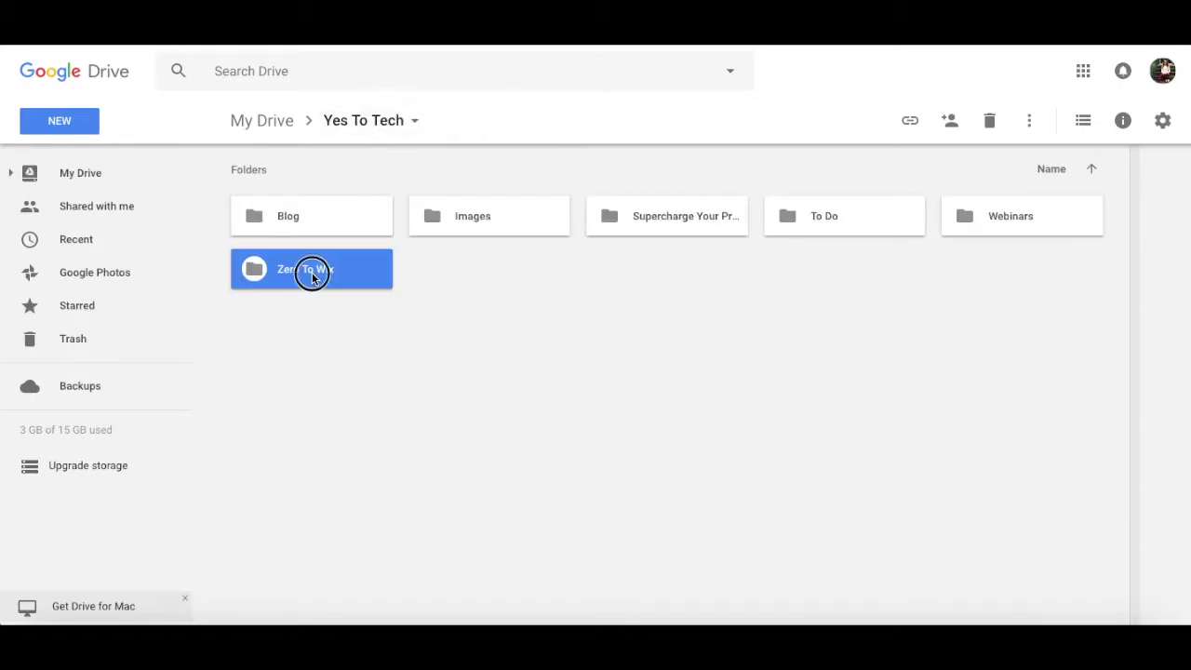
double_click(313, 275)
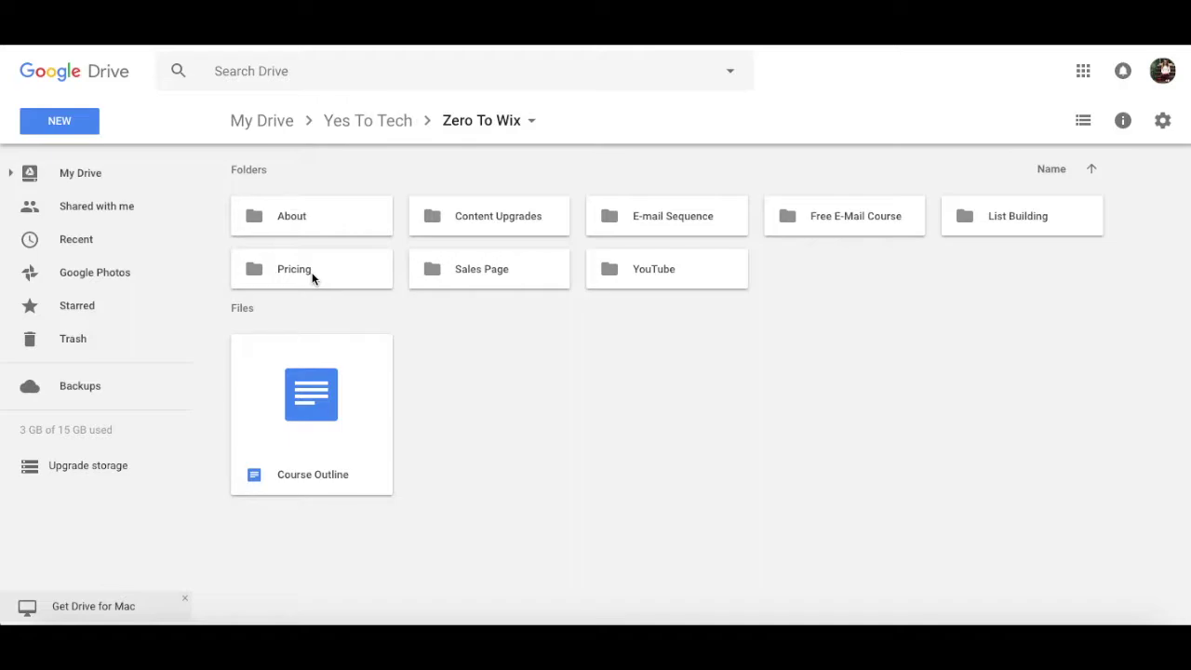
double_click(292, 215)
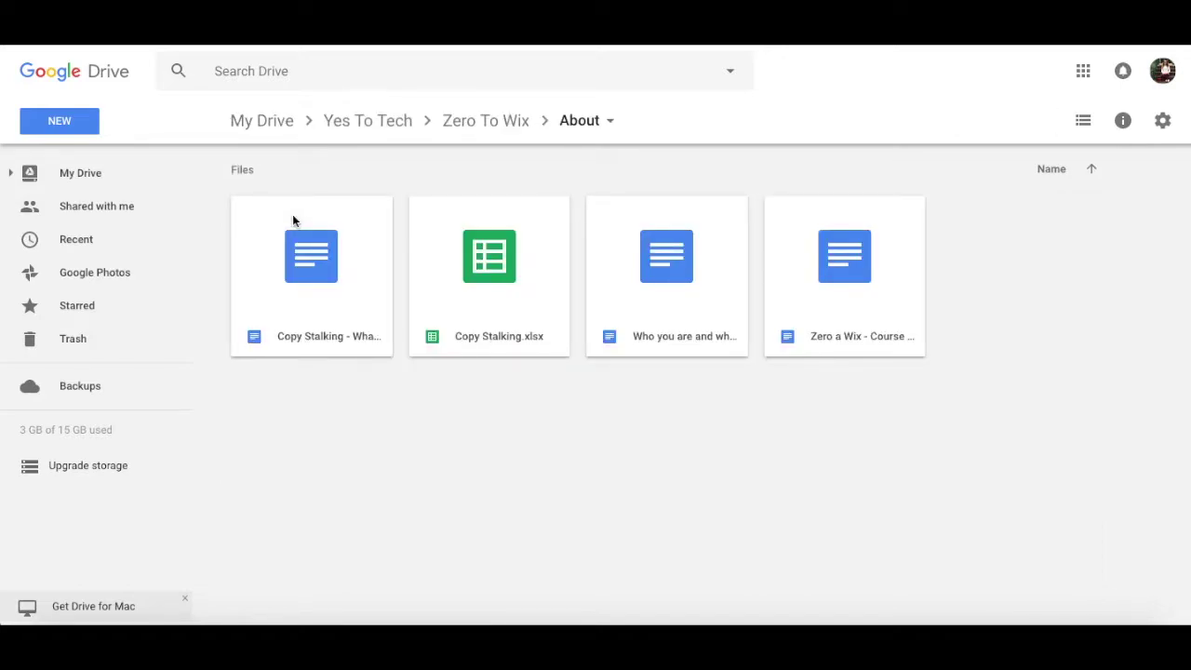
left_click(444, 124)
double_click(465, 214)
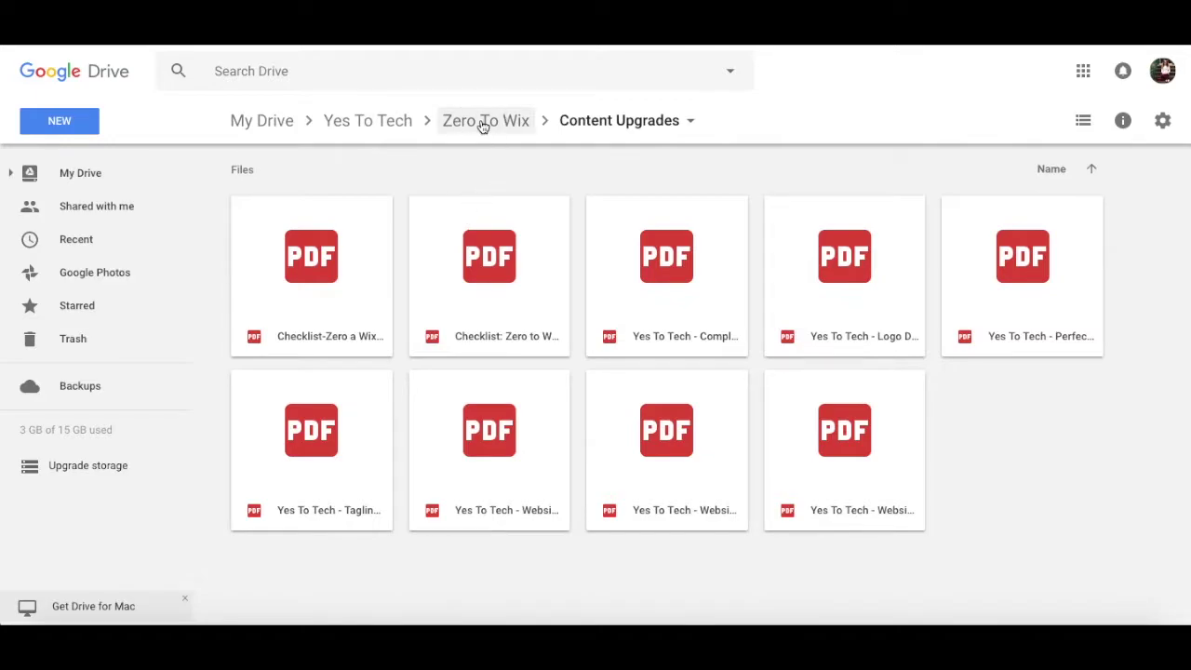
left_click(483, 126)
Step: Examine the E-mail Sequence, Free E-Mail Course and List Building subfolders of Zero To Wix, returning to Zero To Wix
double_click(643, 213)
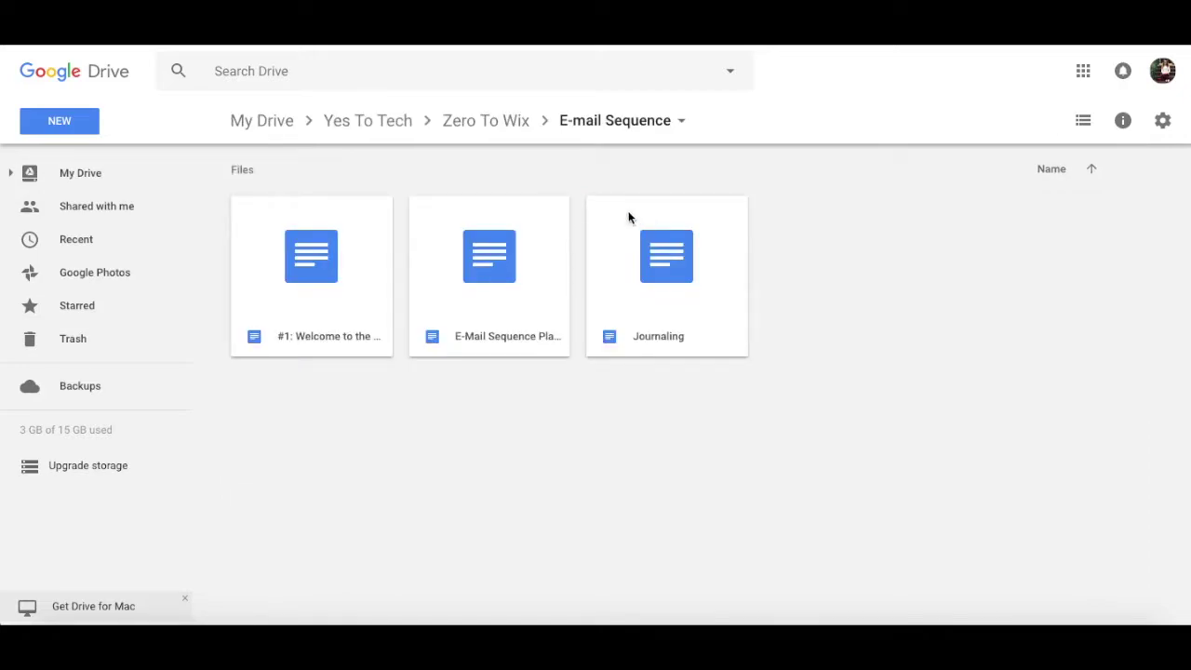
left_click(483, 119)
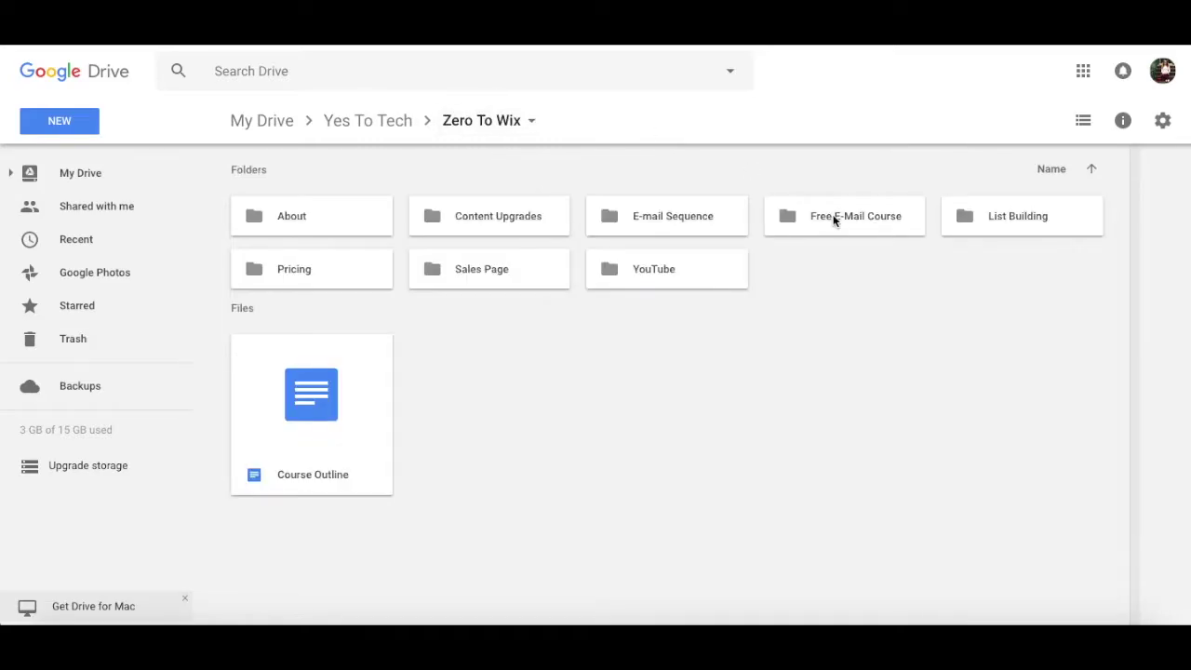
double_click(834, 219)
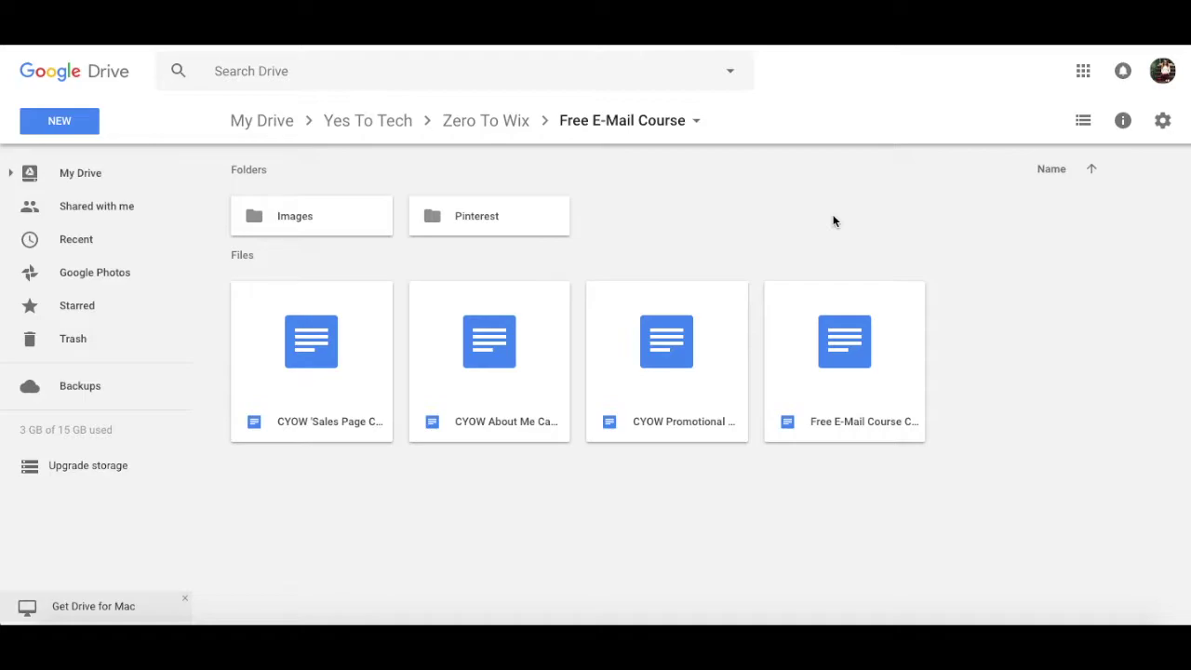
left_click(487, 124)
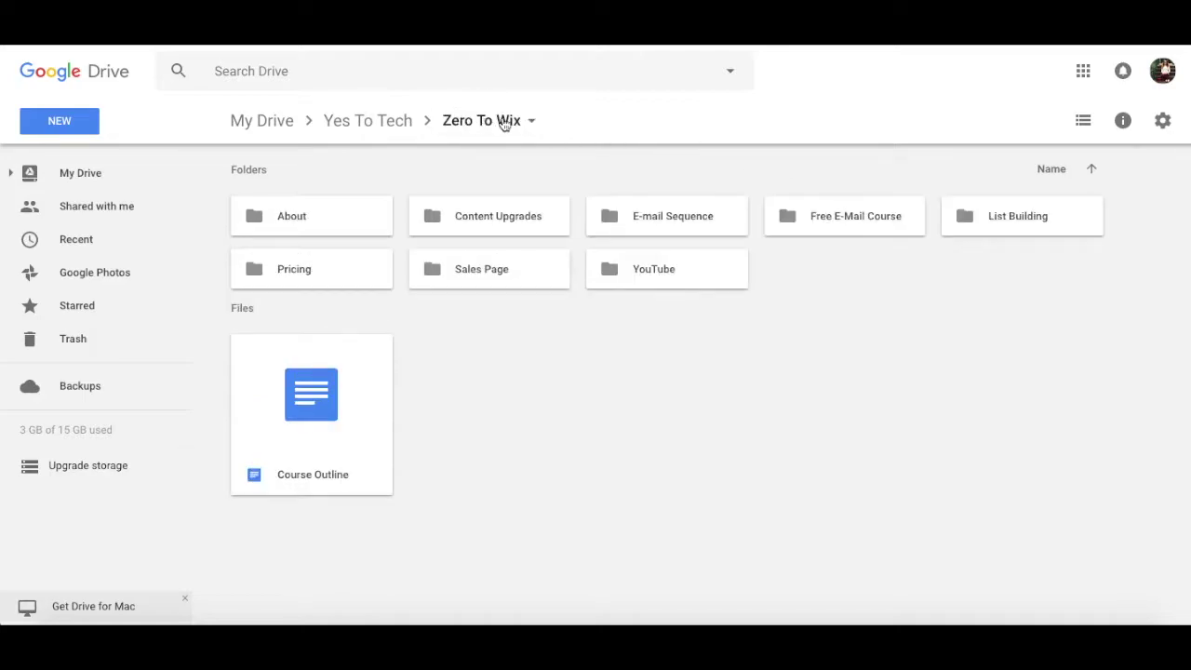
double_click(980, 228)
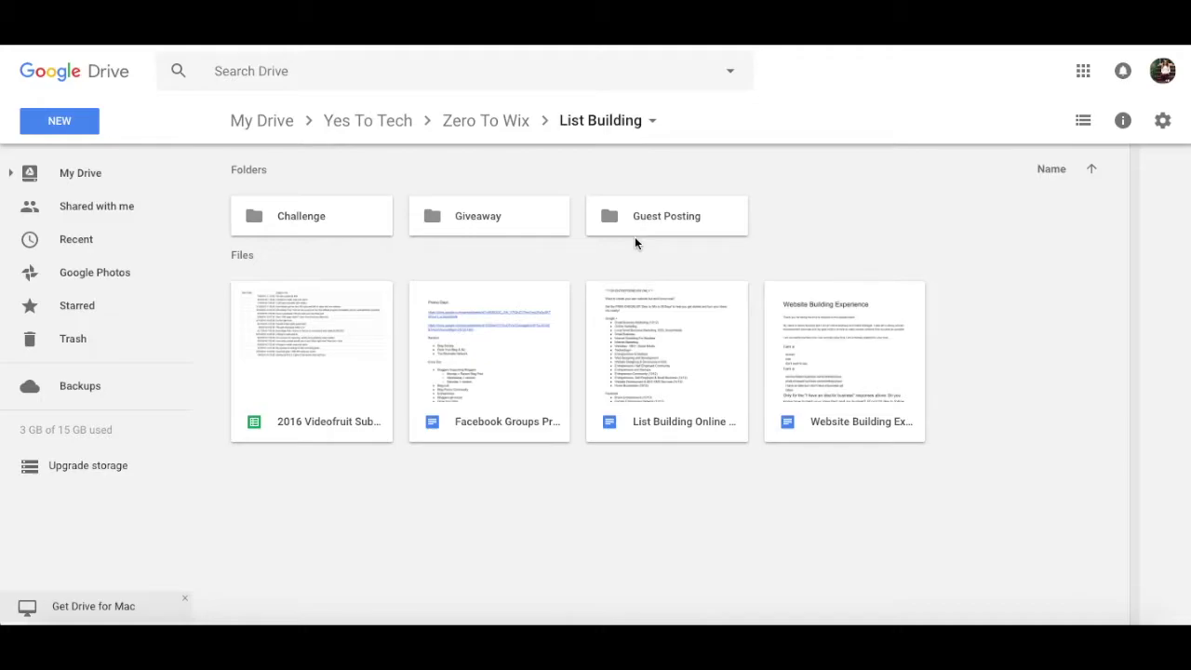
left_click(459, 123)
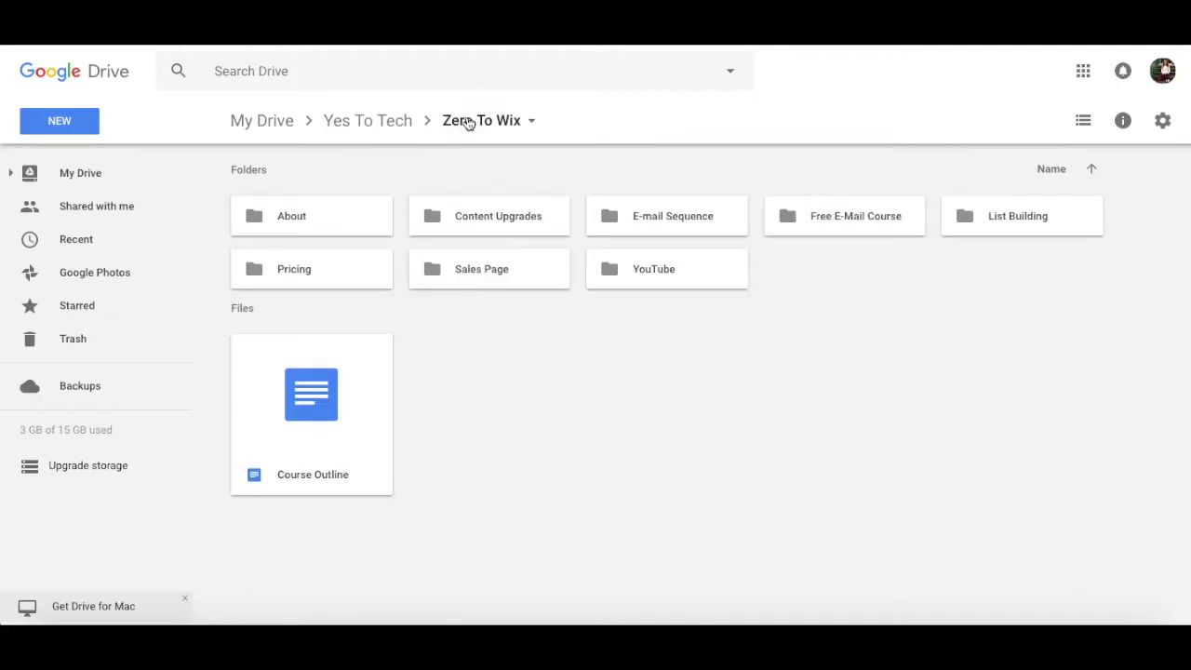
Step: View the contents of the Pricing, Sales Page and YouTube subfolders of Zero To Wix
double_click(371, 277)
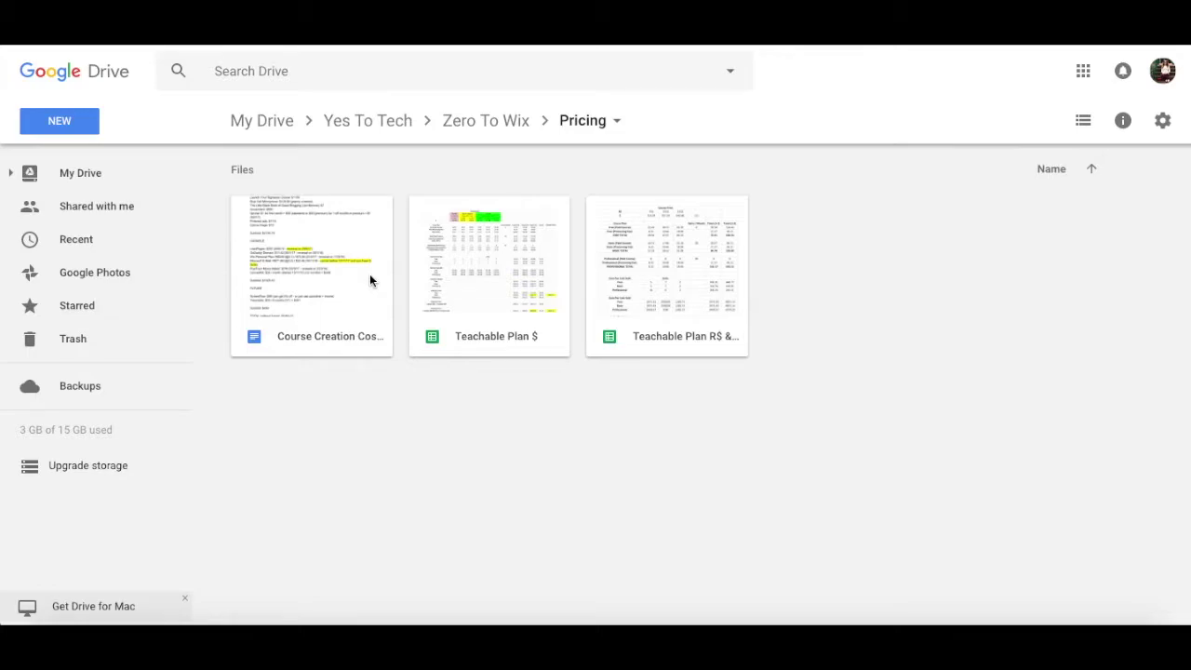
left_click(479, 122)
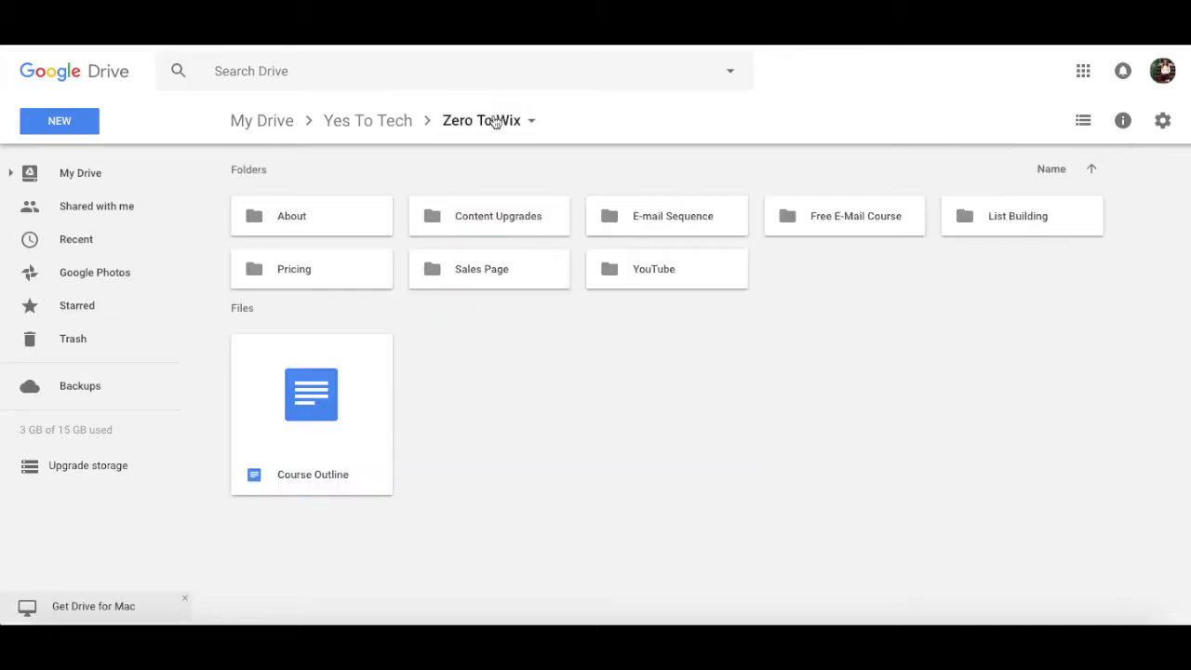
double_click(519, 281)
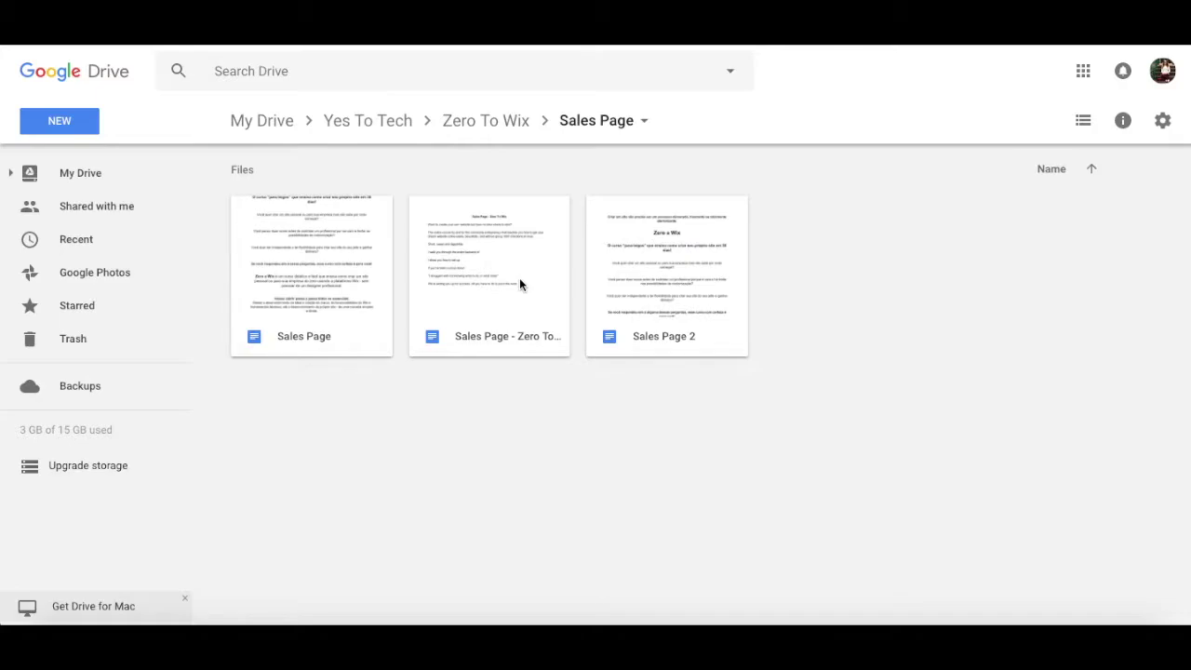
left_click(473, 120)
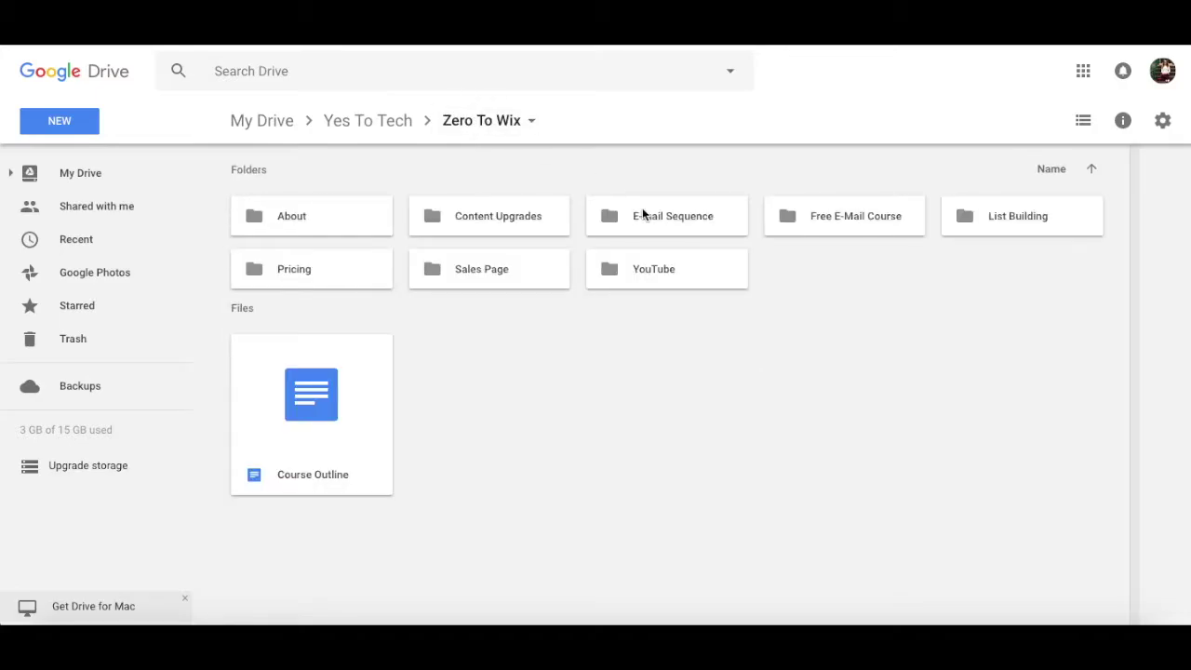
double_click(642, 285)
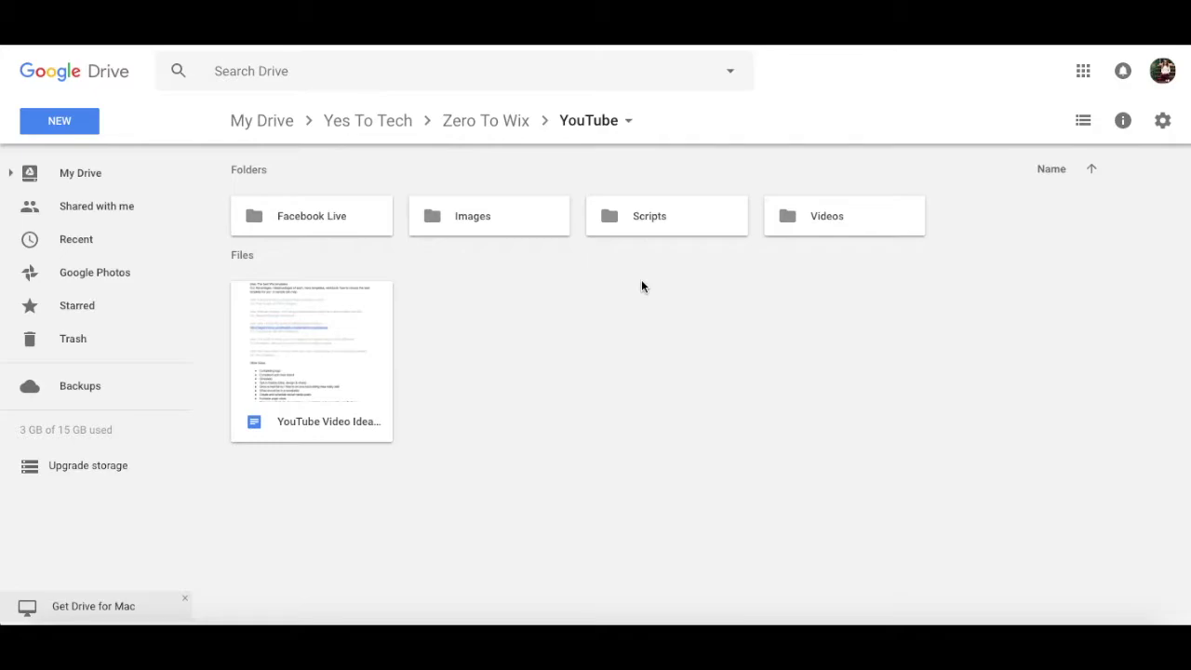
Step: Return to the Yes To Tech folder and open its Webinars folder to view the subfolders
left_click(340, 122)
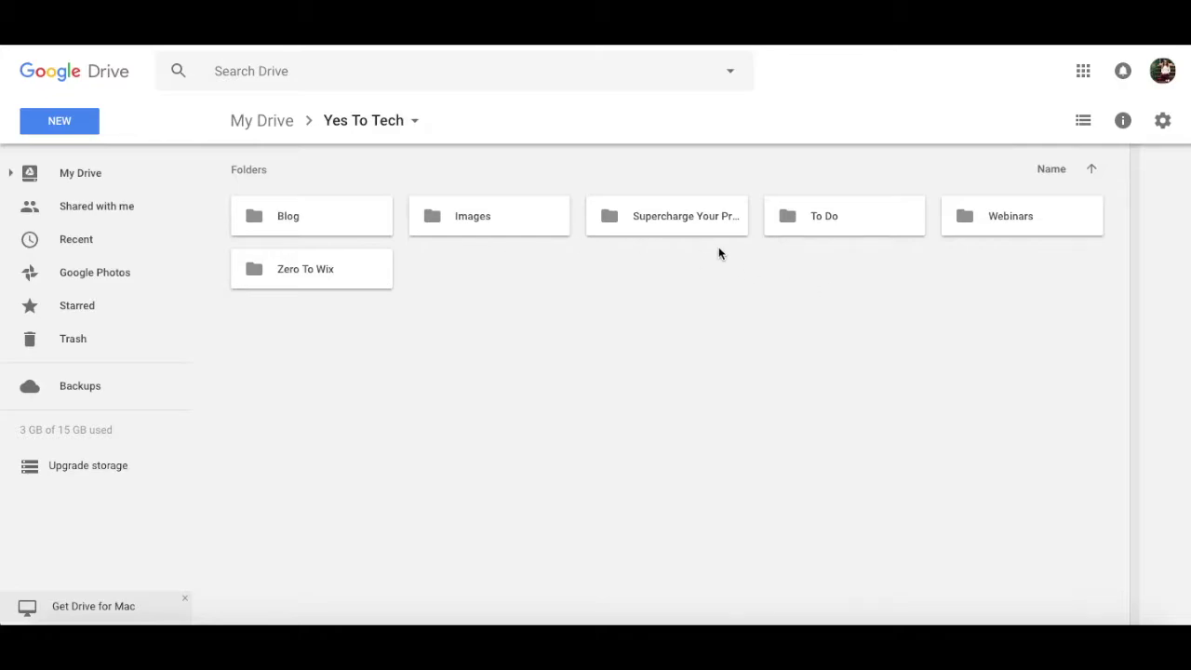
double_click(1021, 213)
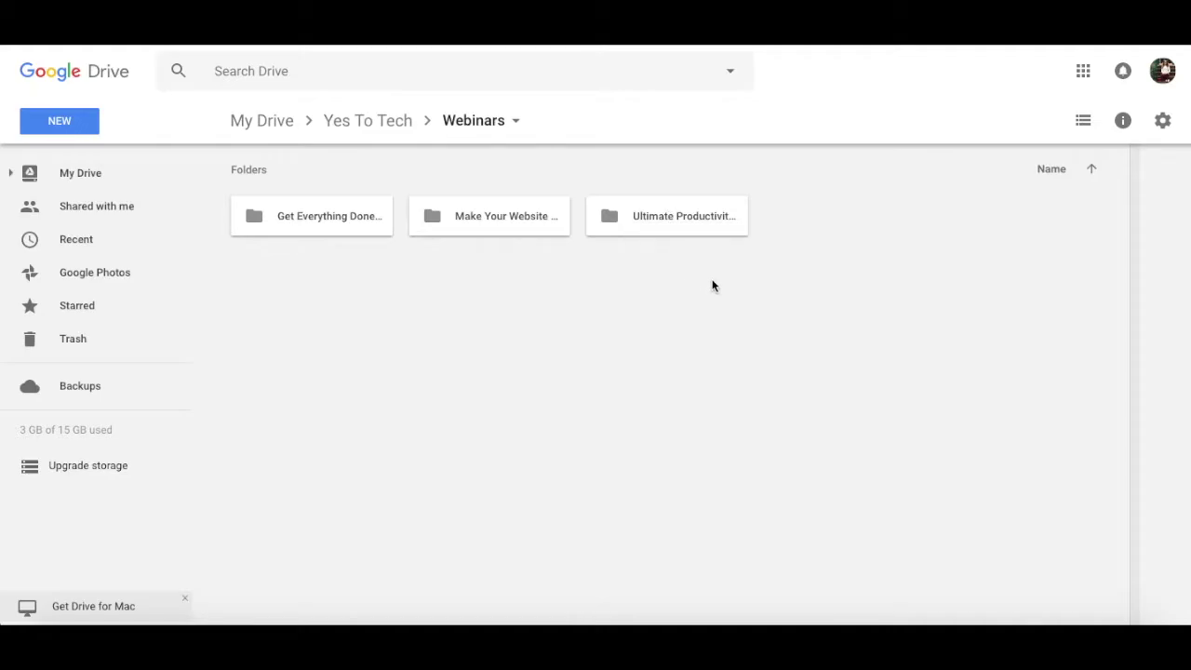
Step: View the files in the Ultimate Productivity Boost webinar folder and return to My Drive
double_click(695, 223)
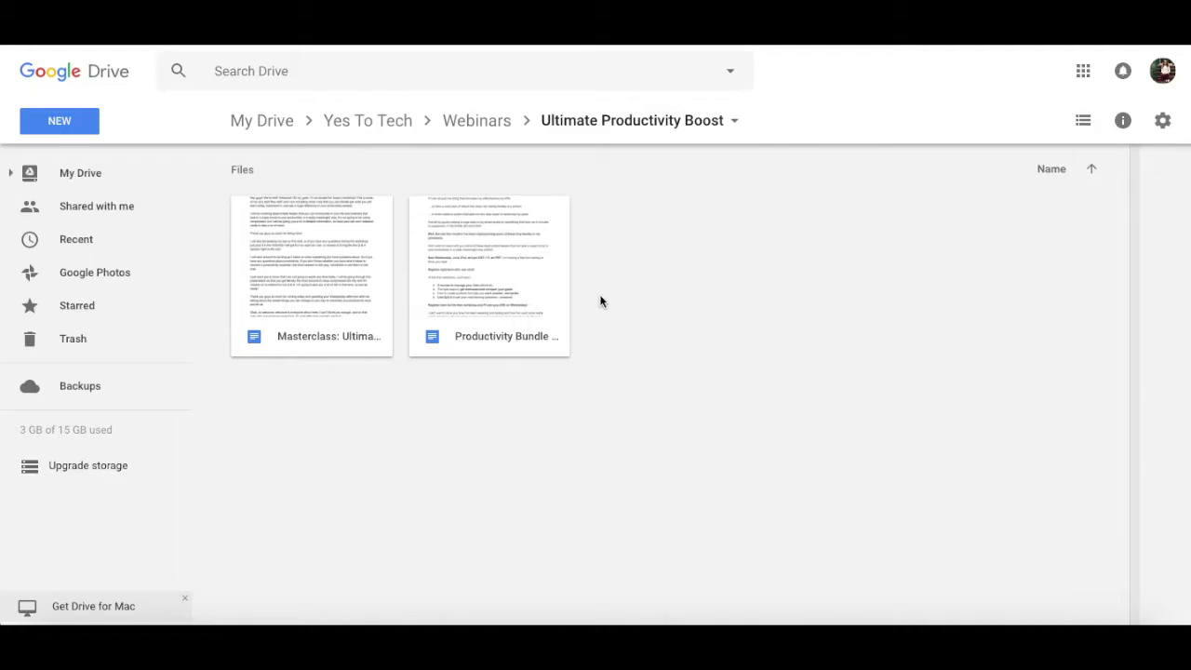
left_click(279, 122)
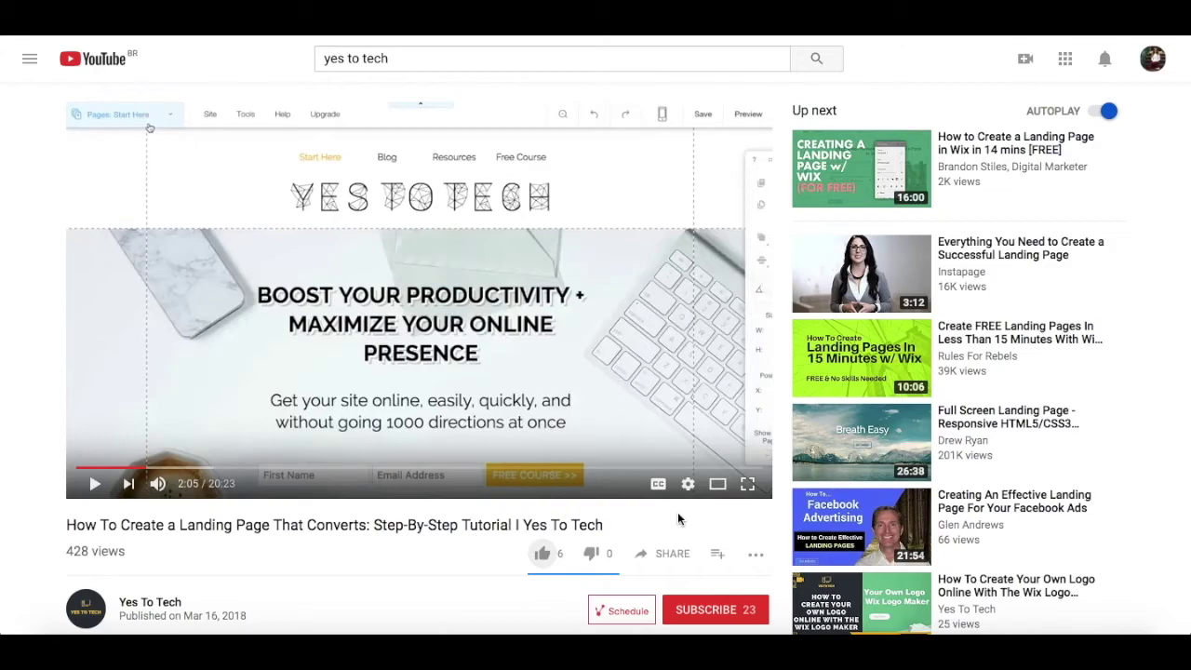
Step: On YouTube, like the Yes To Tech landing page tutorial video and open its sharing options
left_click(543, 557)
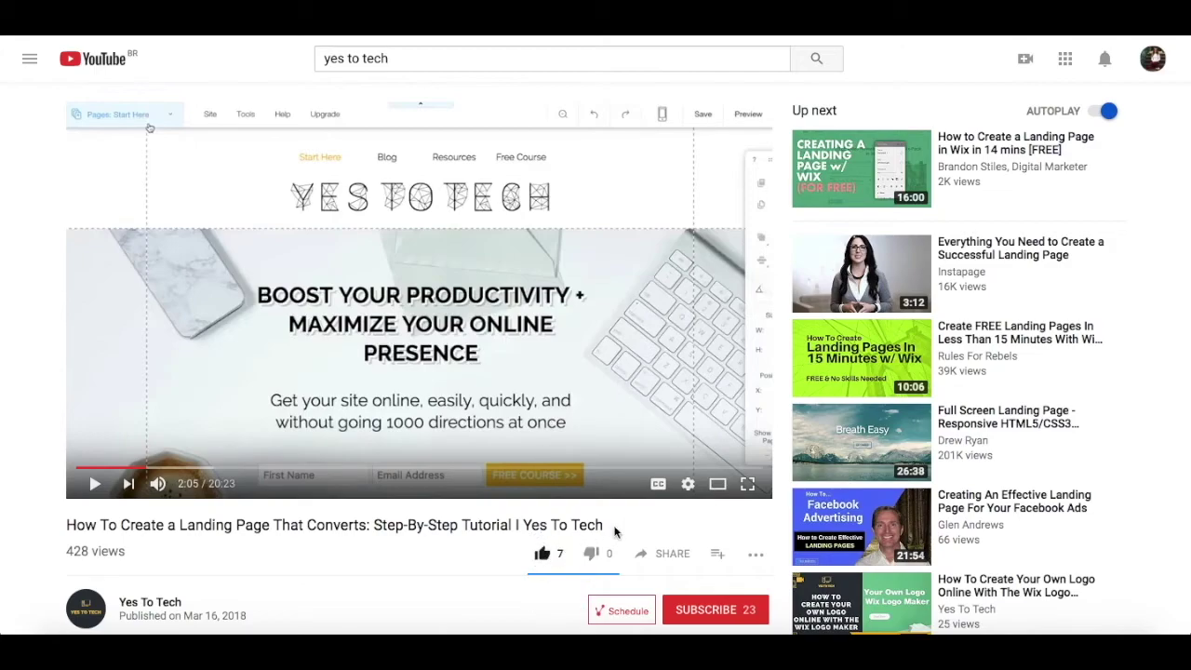
left_click(671, 554)
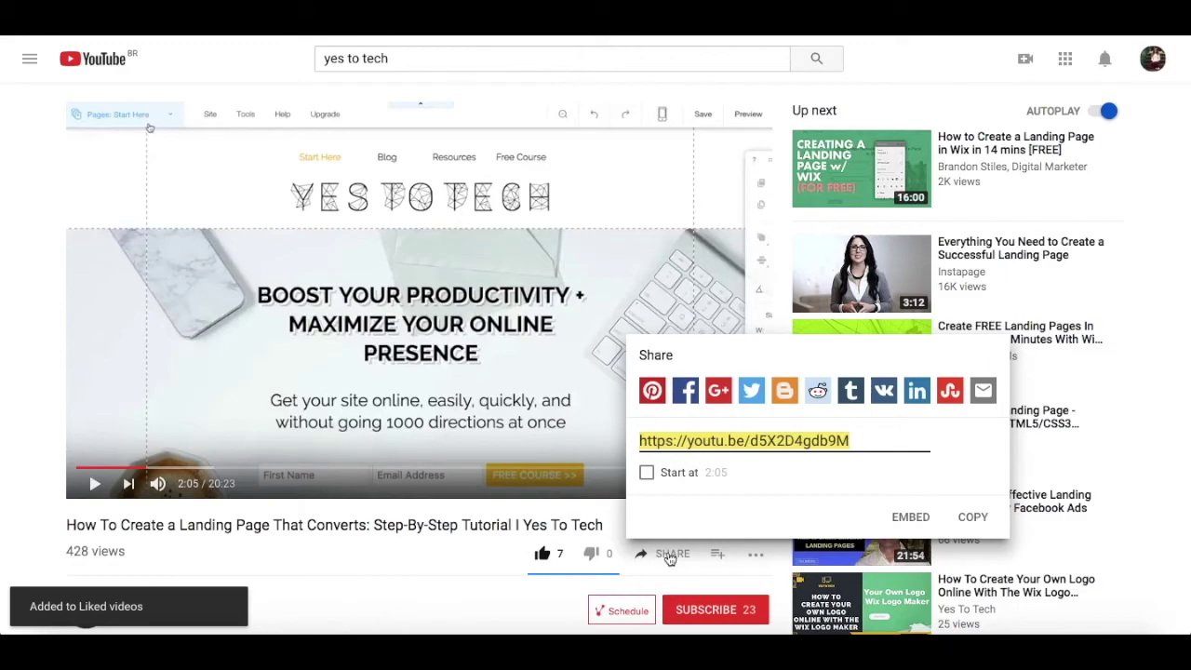
Step: Subscribe to the Yes To Tech channel and turn on its notifications
left_click(713, 610)
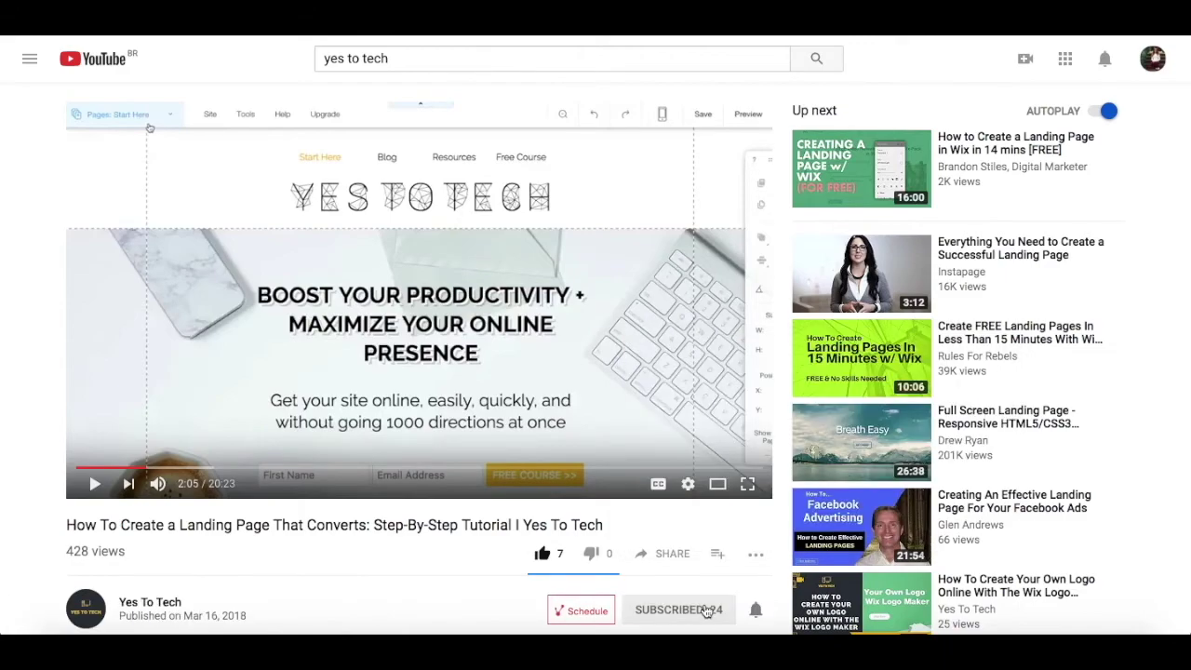
left_click(756, 610)
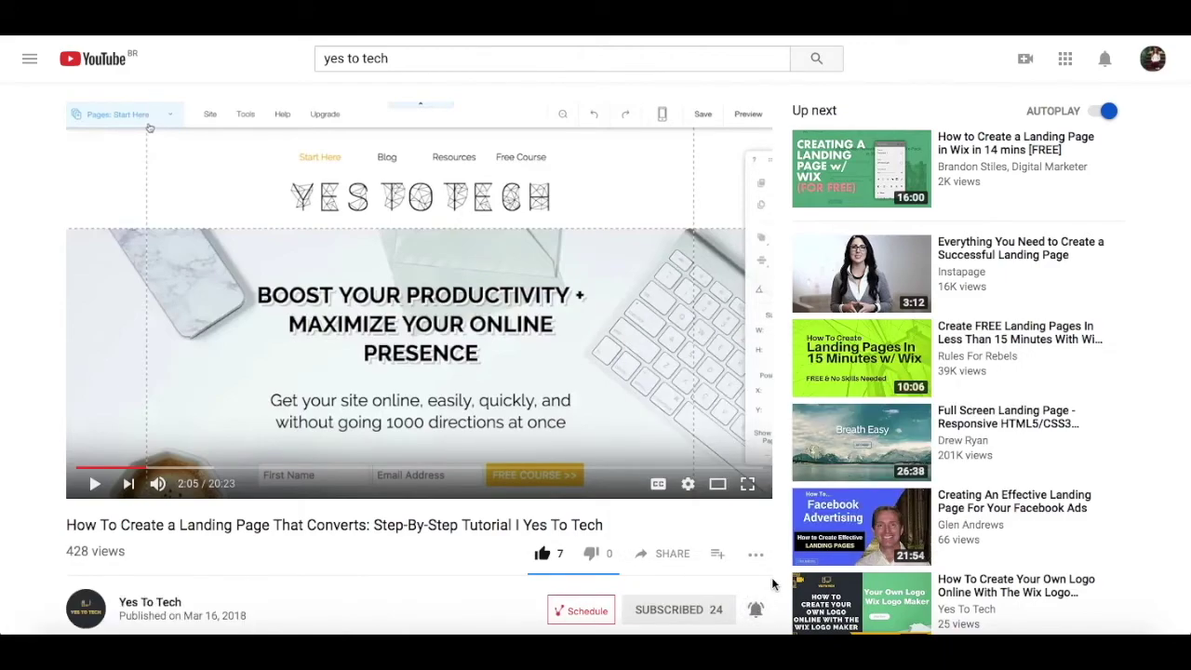